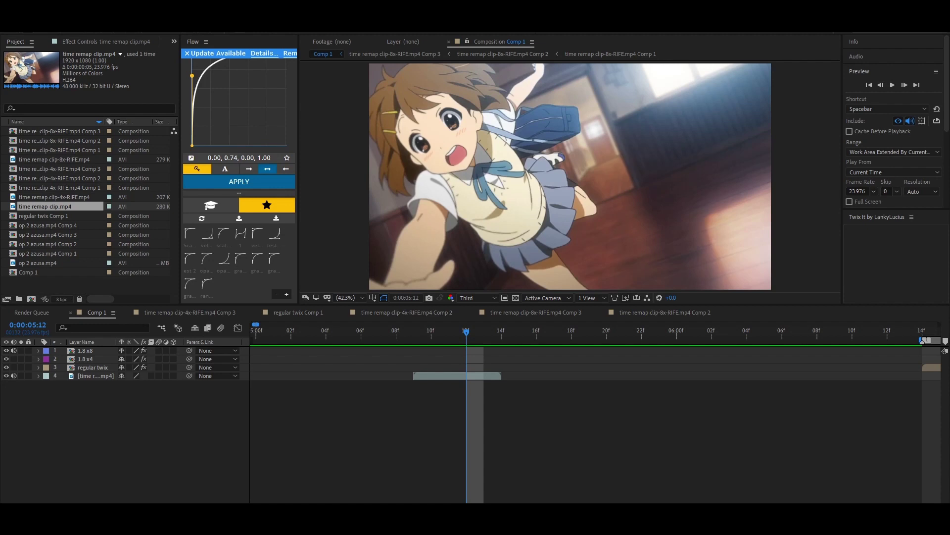
Reveal the op 2 azusa.mp4 layer's Time Remap keyframes and undo the last keyframe edits.
{"action": "left_click", "coordinate": [546, 400]}
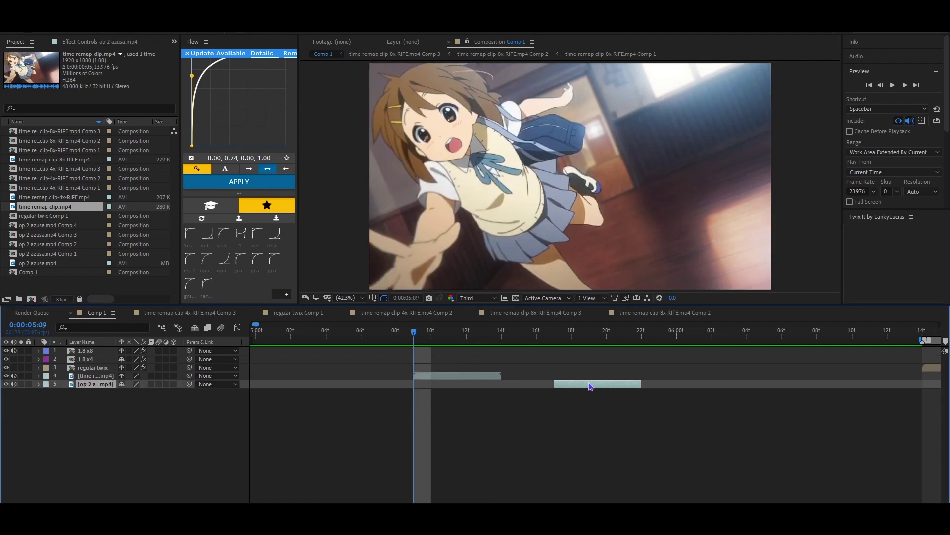
{"action": "key", "text": "u"}
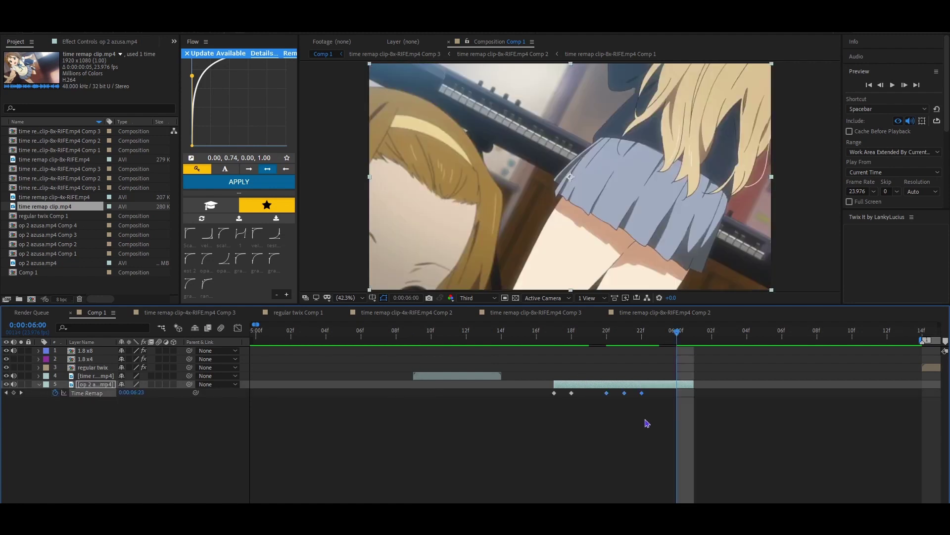
{"action": "key", "text": "alt+Right"}
{"action": "key", "text": "ctrl+z"}
{"action": "key", "text": "ctrl+z"}
{"action": "key", "text": "ctrl+z"}
{"action": "key", "text": "ctrl+z"}
{"action": "key", "text": "ctrl+z"}
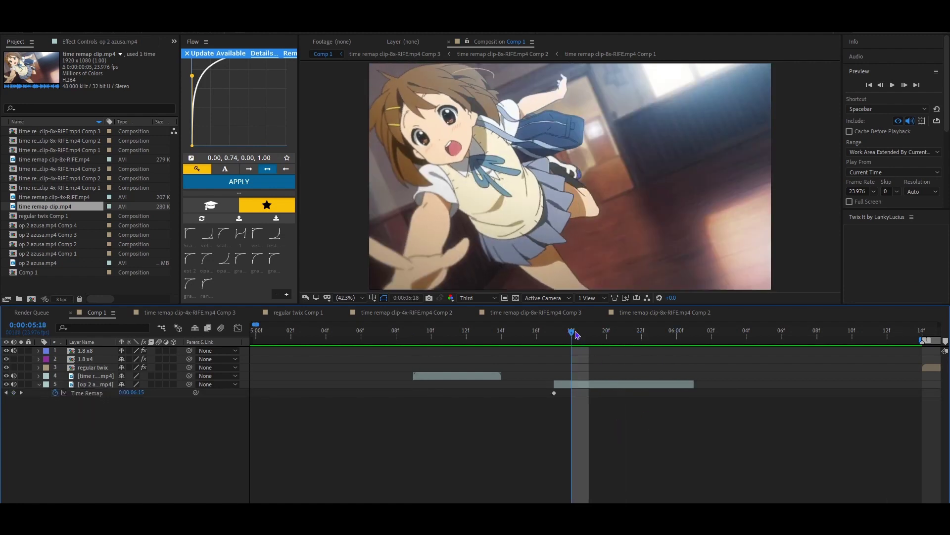
Add Time Remap keyframes to the op 2 azusa.mp4 layer at 5:18, 5:20, 5:22 and 6:00.
{"action": "left_click_drag", "start_coordinate": [566, 335], "coordinate": [565, 408]}
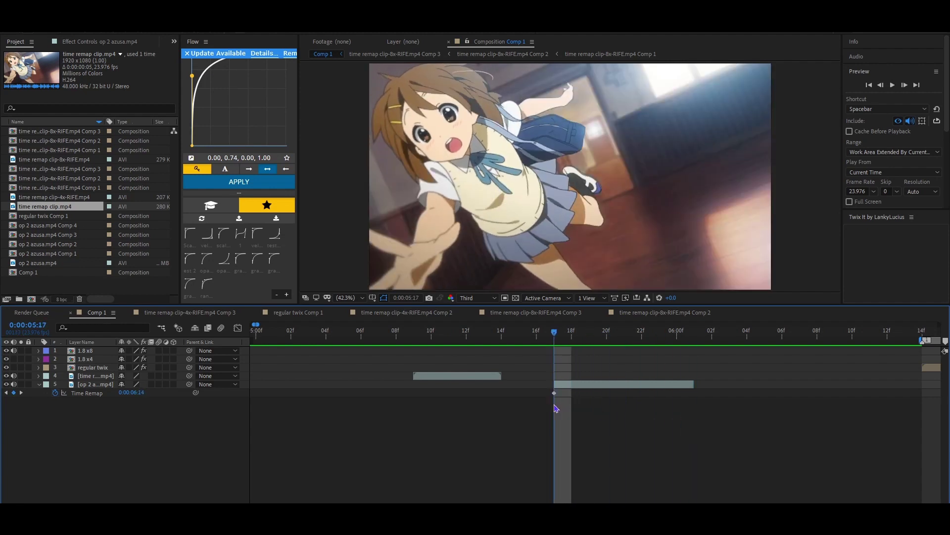
{"action": "key", "text": "Page_Down"}
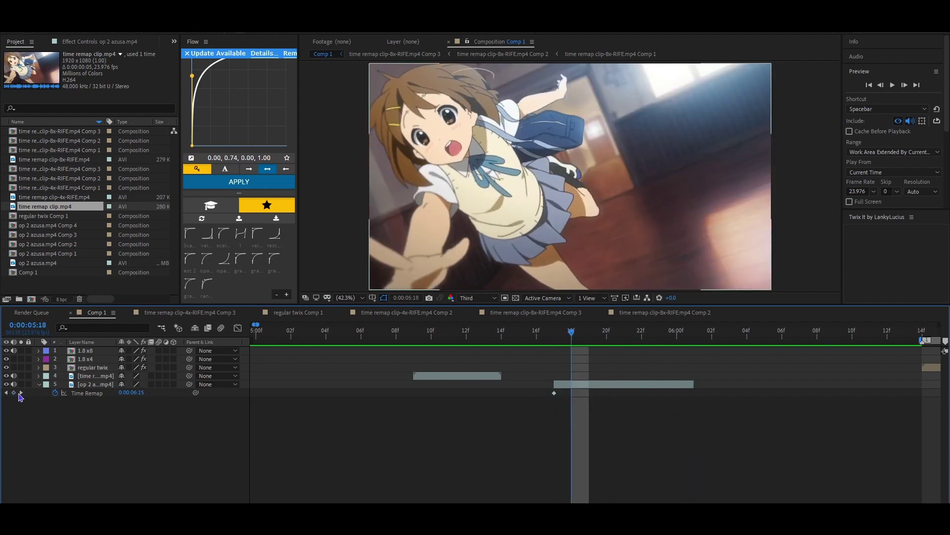
{"action": "left_click", "coordinate": [15, 393]}
{"action": "key", "text": "Page_Down"}
{"action": "key", "text": "Page_Down"}
{"action": "left_click", "coordinate": [15, 393]}
{"action": "key", "text": "Page_Down"}
{"action": "key", "text": "Page_Down"}
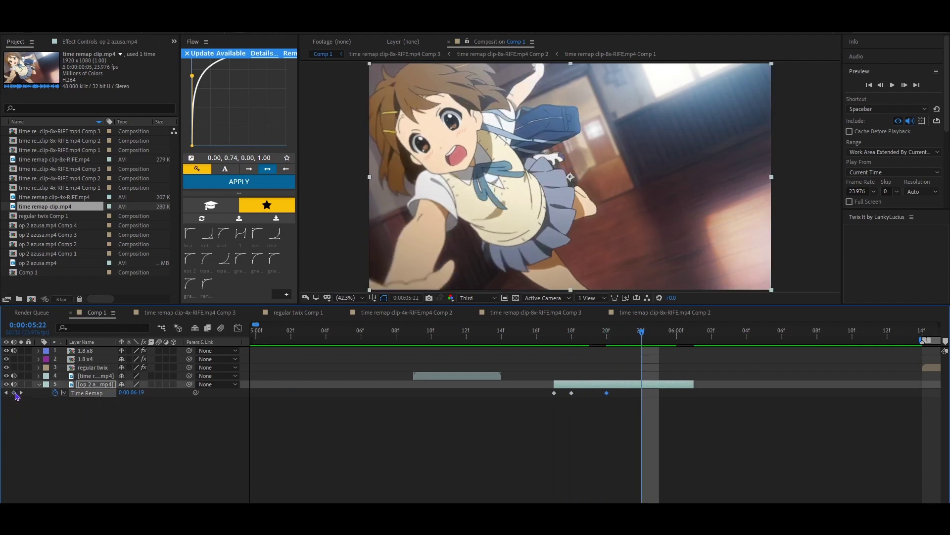
{"action": "left_click", "coordinate": [15, 393]}
{"action": "key", "text": "Page_Down"}
{"action": "left_click", "coordinate": [15, 393]}
{"action": "key", "text": "Page_Down"}
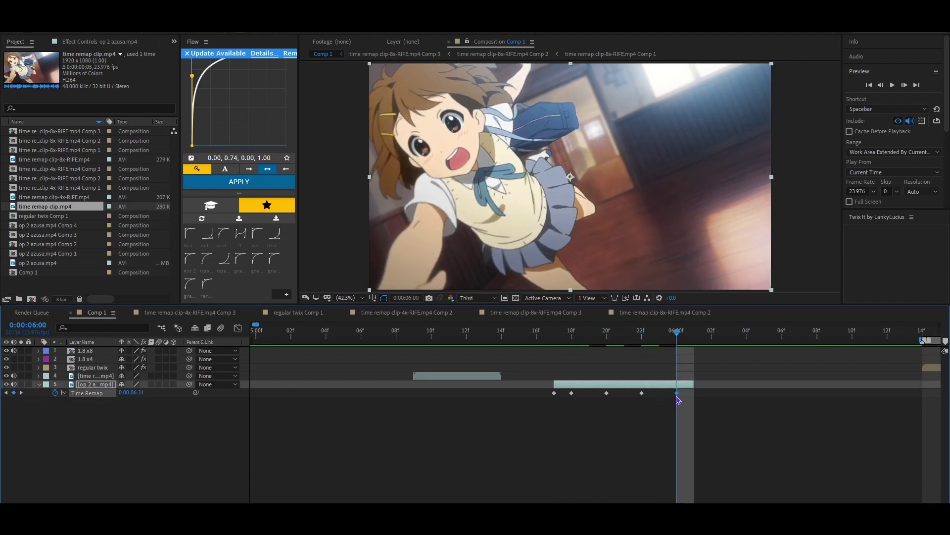
Move the last three Time Remap keyframes to 5:19, 5:20 and 5:21, and trim the layer's end to 5:22.
{"action": "left_click_drag", "start_coordinate": [667, 401], "coordinate": [596, 393]}
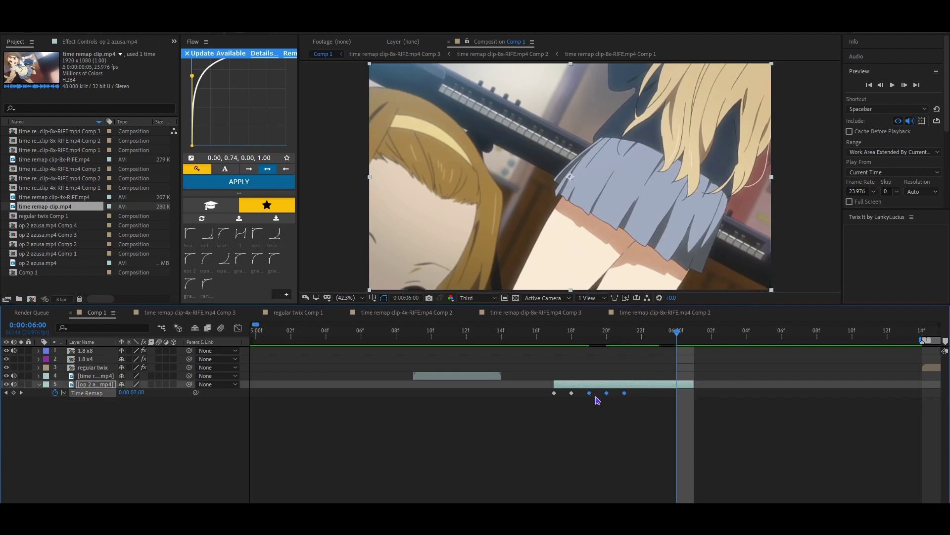
{"action": "left_click_drag", "start_coordinate": [695, 386], "coordinate": [644, 388]}
{"action": "left_click_drag", "start_coordinate": [648, 337], "coordinate": [615, 377]}
{"action": "key", "text": "Page_Down"}
{"action": "key", "text": "Page_Down"}
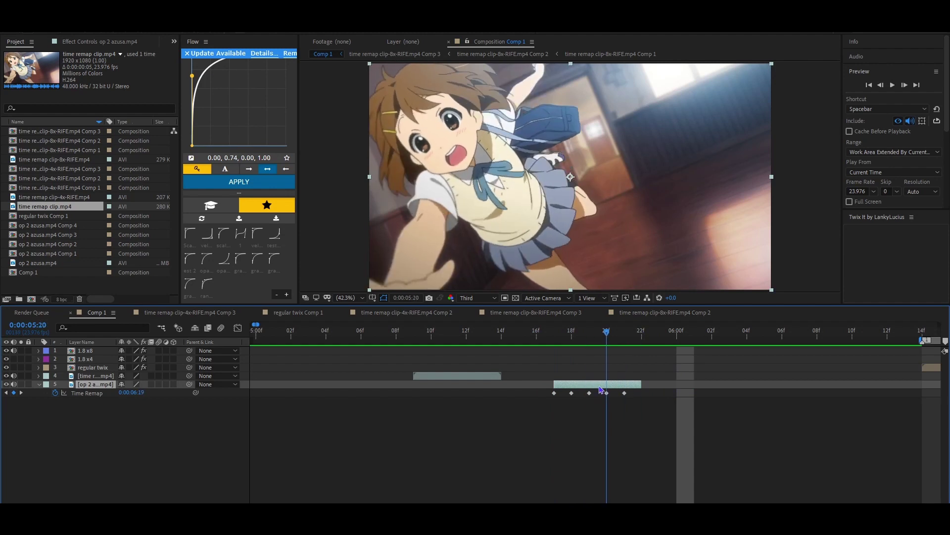
Scrub through the time remap clip around 5:09 to 5:12 and delete the op 2 azusa.mp4 layer from Comp 1.
{"action": "left_click_drag", "start_coordinate": [439, 337], "coordinate": [465, 356]}
{"action": "key", "text": "Page_Down"}
{"action": "key", "text": "Delete"}
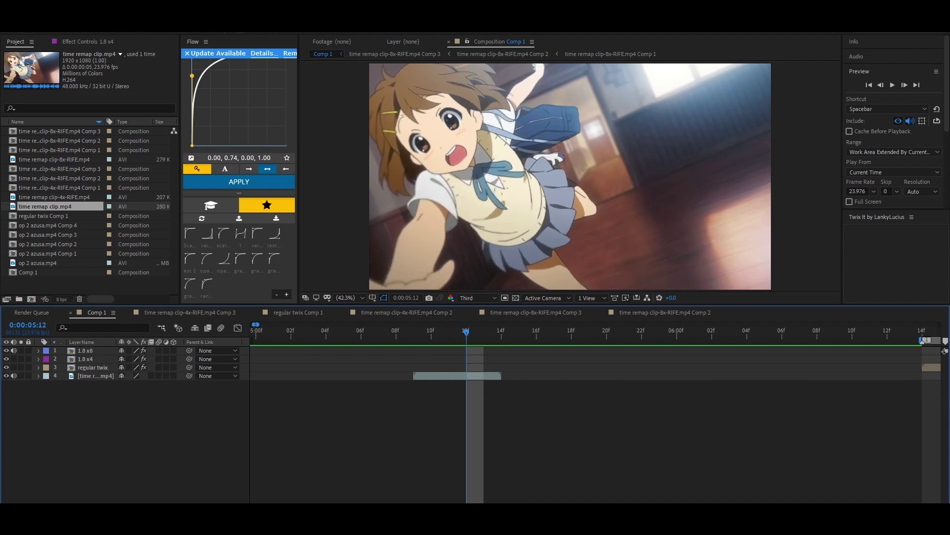
Switch to Flowframes and choose the RIFE 1.8 - Updated 2D animation model with an x8 interpolation factor.
{"action": "key", "text": "alt+Tab"}
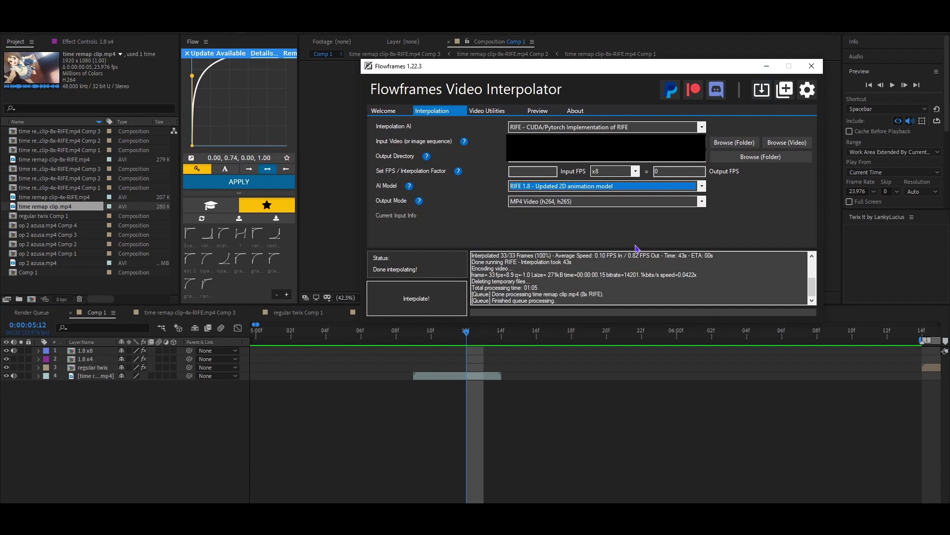
{"action": "left_click", "coordinate": [627, 175]}
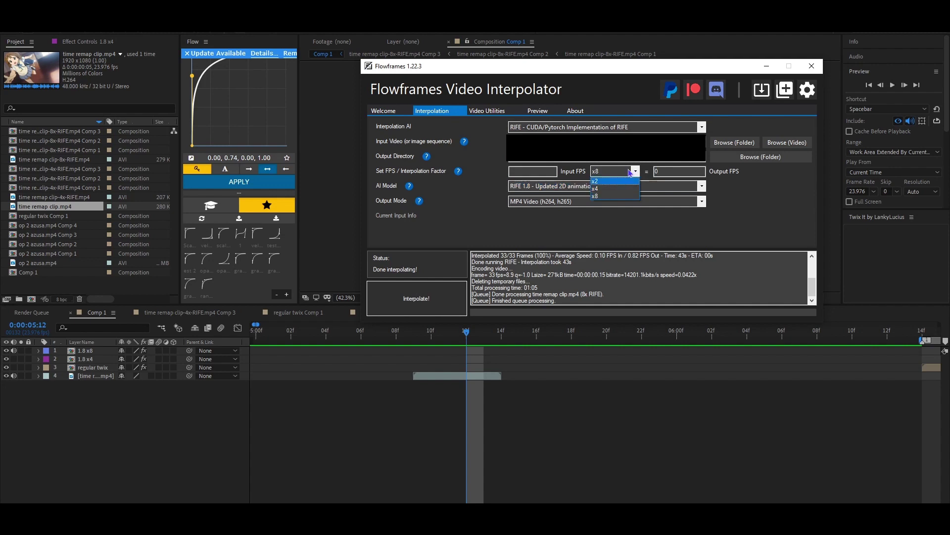
{"action": "left_click", "coordinate": [632, 172]}
{"action": "left_click", "coordinate": [601, 187]}
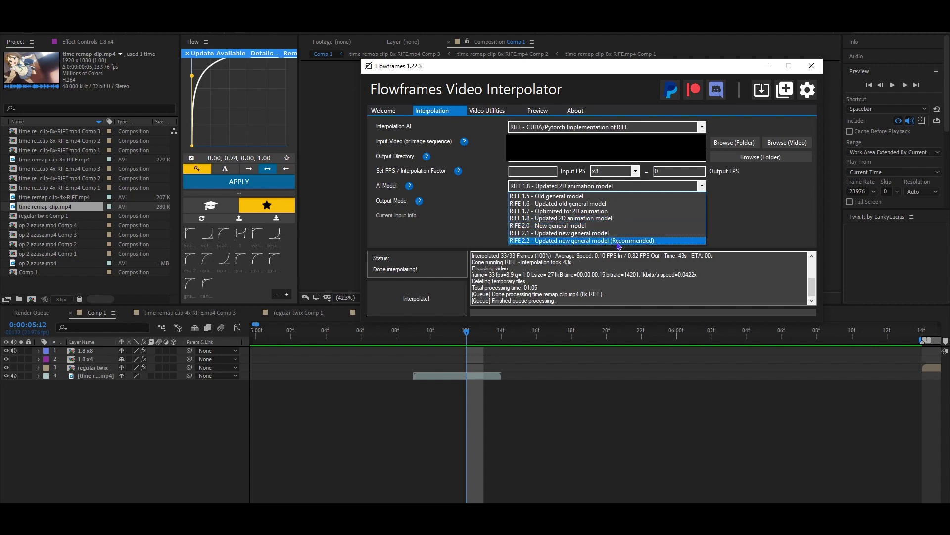
{"action": "left_click", "coordinate": [582, 220]}
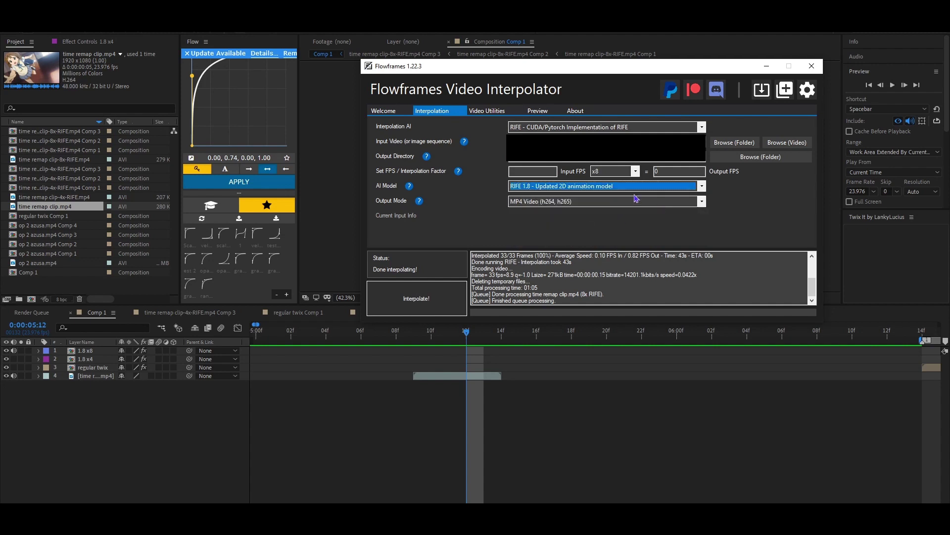
{"action": "left_click", "coordinate": [635, 171]}
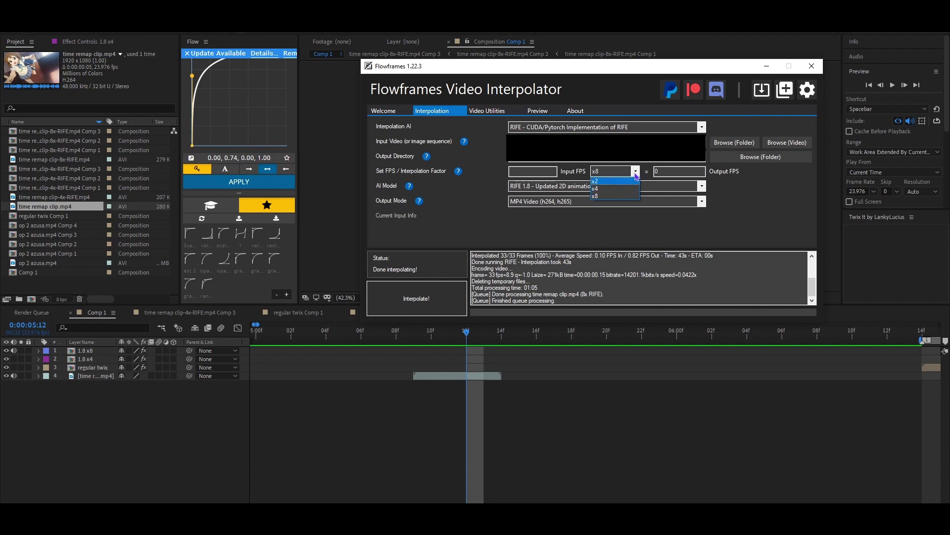
{"action": "left_click", "coordinate": [627, 174]}
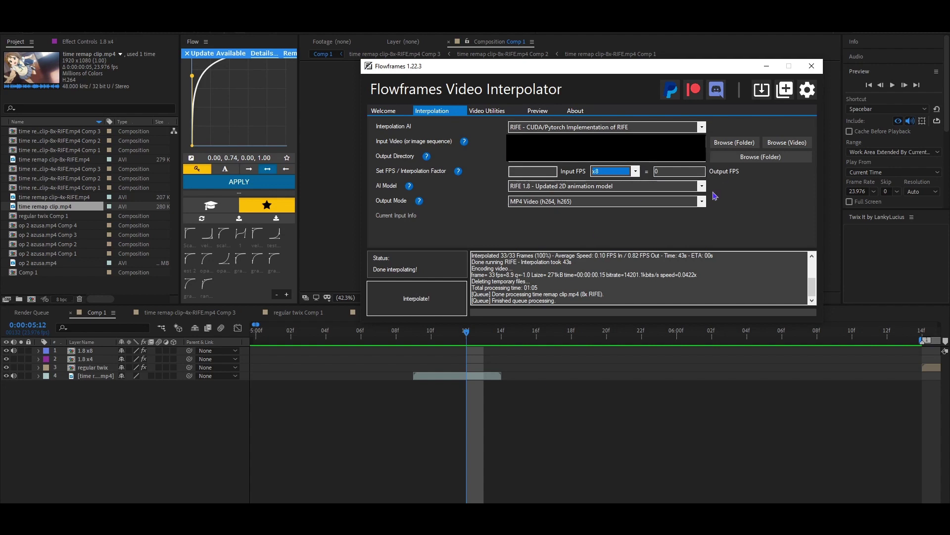
Check the batch processing queue and try the x4 interpolation factor before returning it to x8.
{"action": "left_click", "coordinate": [785, 89]}
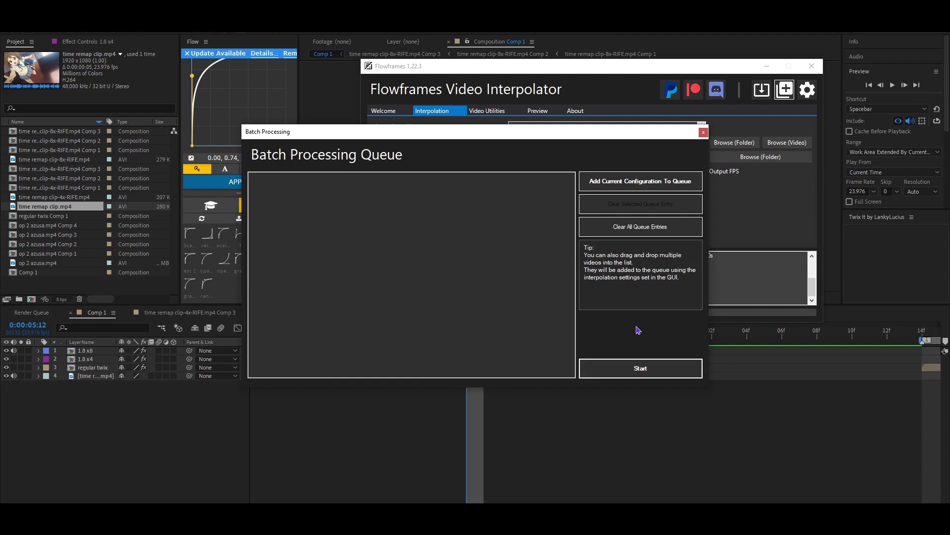
{"action": "left_click", "coordinate": [703, 134]}
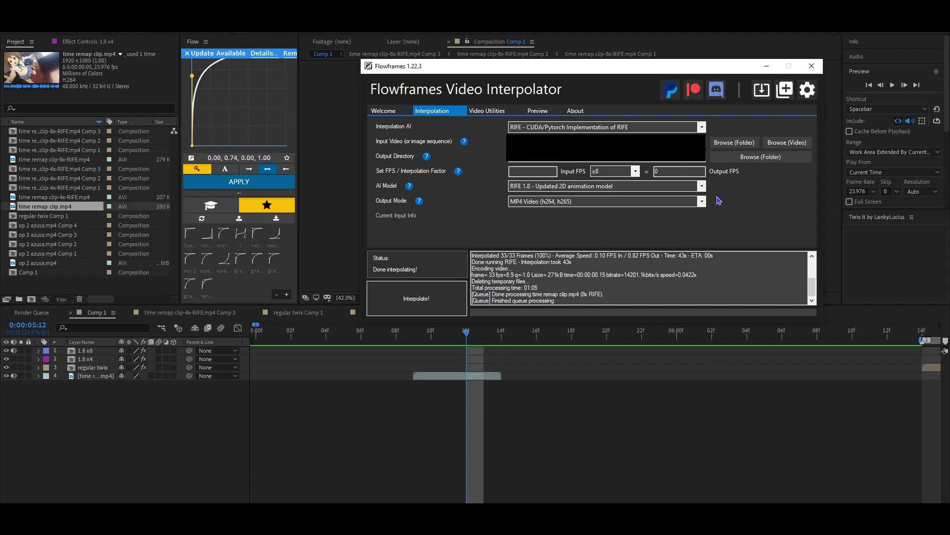
{"action": "left_click", "coordinate": [617, 172]}
{"action": "left_click", "coordinate": [613, 188]}
{"action": "left_click", "coordinate": [615, 171]}
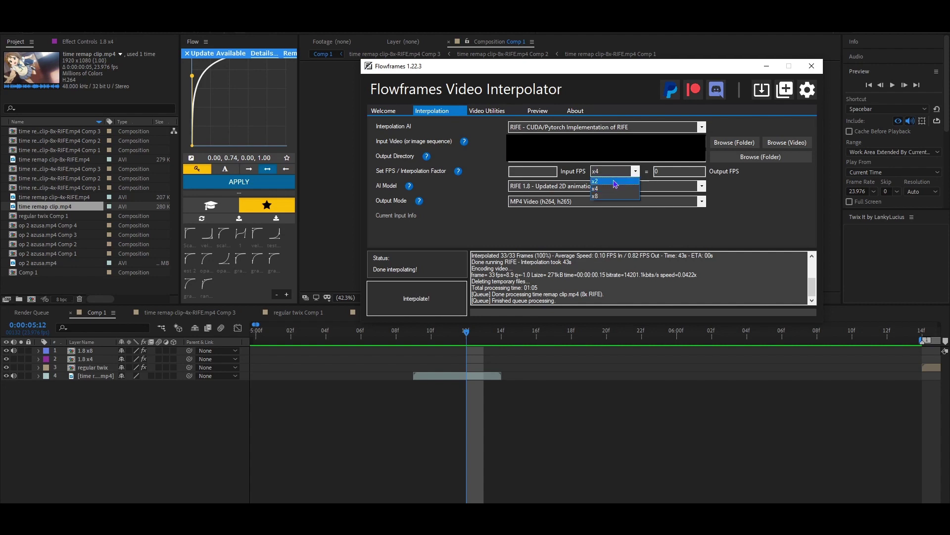
{"action": "left_click", "coordinate": [614, 196]}
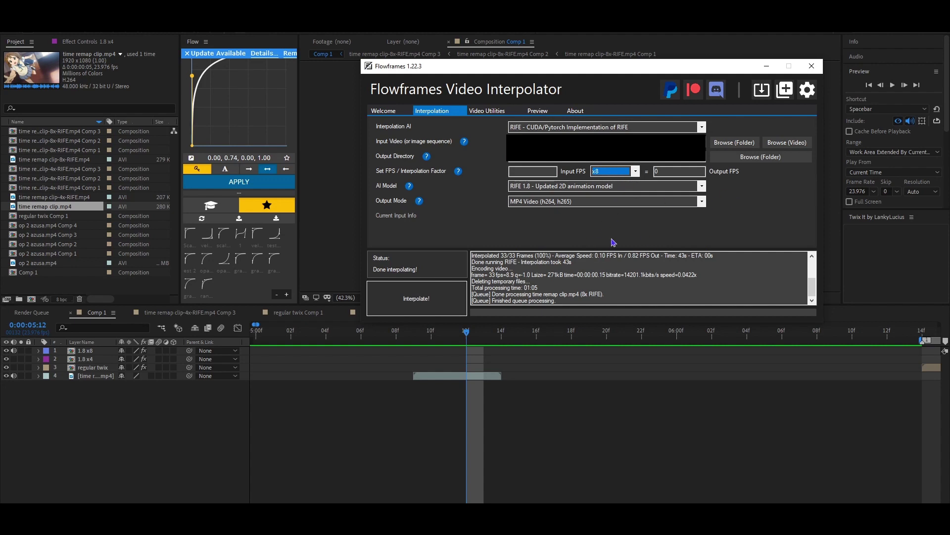
Switch to After Effects and add time remap clip-8x-RIFE.mp4 to Comp 1 as a layer starting at 5:14.
{"action": "left_click", "coordinate": [569, 397]}
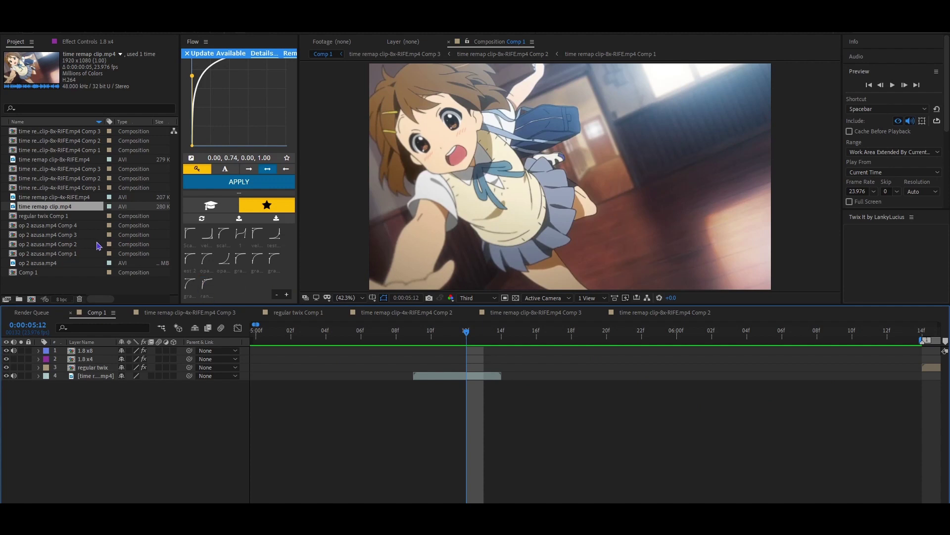
{"action": "left_click_drag", "start_coordinate": [70, 164], "coordinate": [509, 393]}
{"action": "key", "text": "space"}
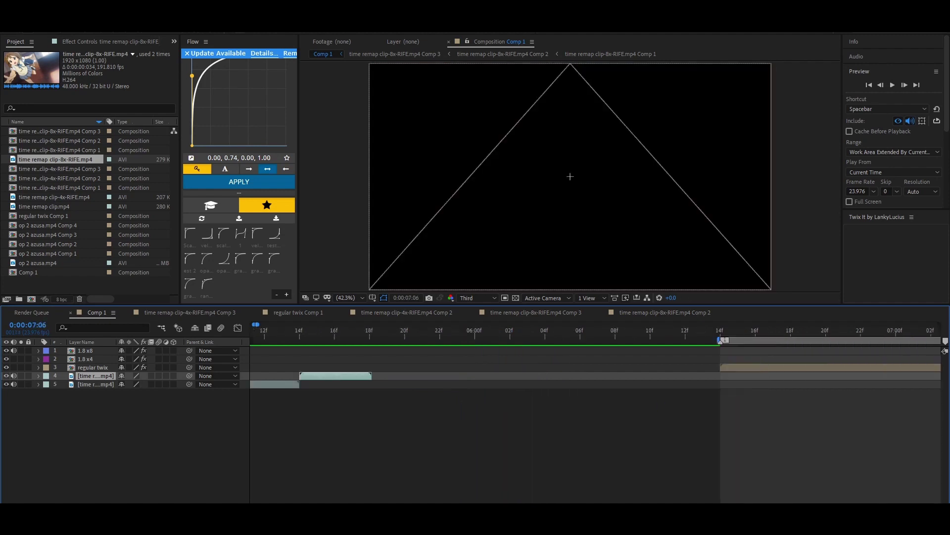
Open time remap clip-8x-RIFE.mp4 Comp 2 nested in the 1.8 x8 layer and show its layer's Twixtor settings.
{"action": "left_click_drag", "start_coordinate": [738, 384], "coordinate": [672, 367]}
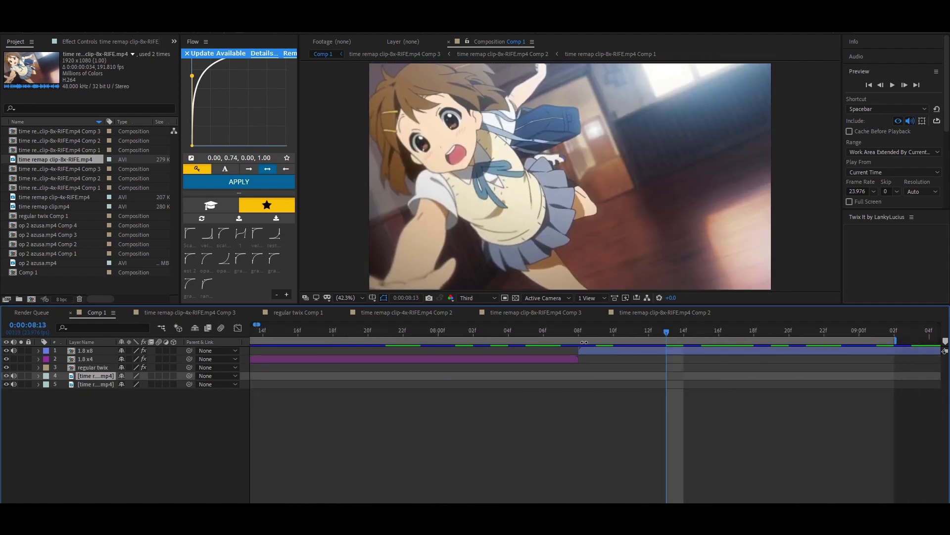
{"action": "double_click", "coordinate": [627, 352]}
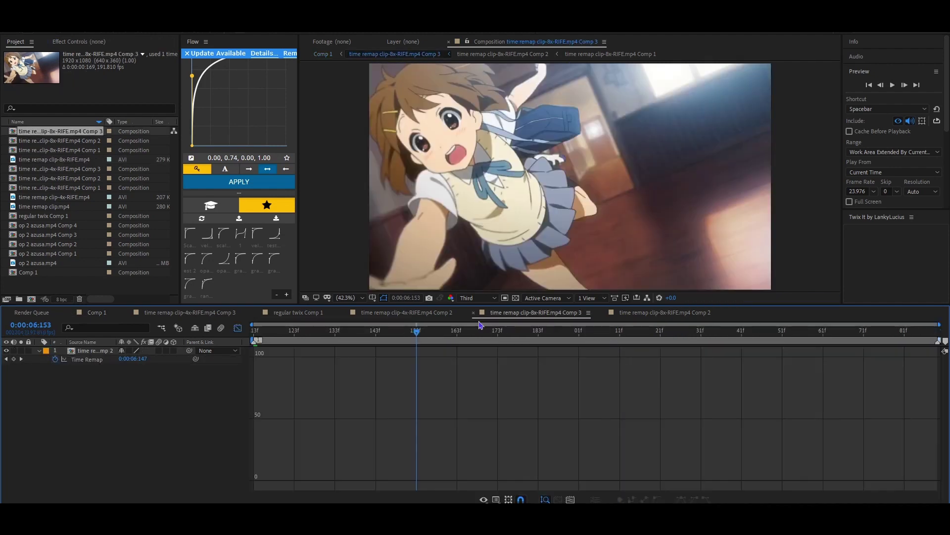
{"action": "double_click", "coordinate": [272, 350]}
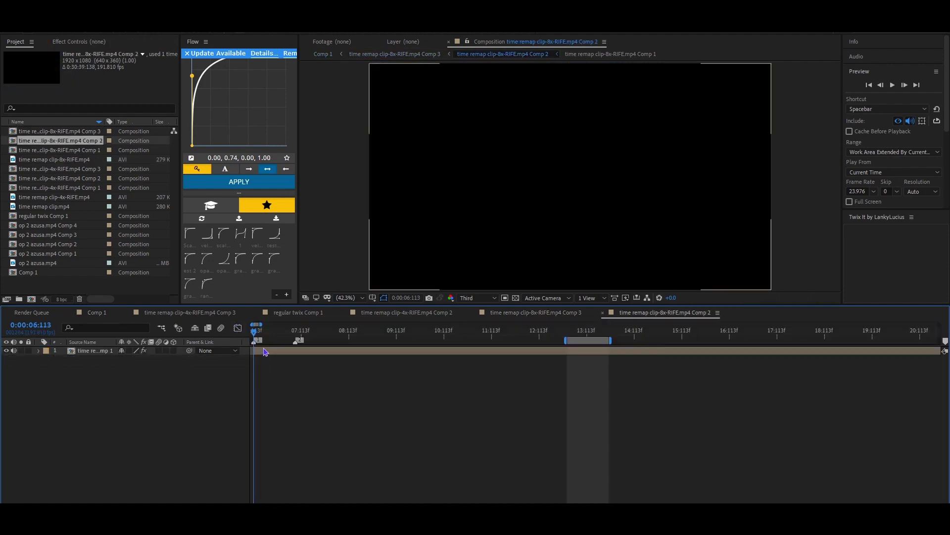
{"action": "left_click", "coordinate": [270, 353]}
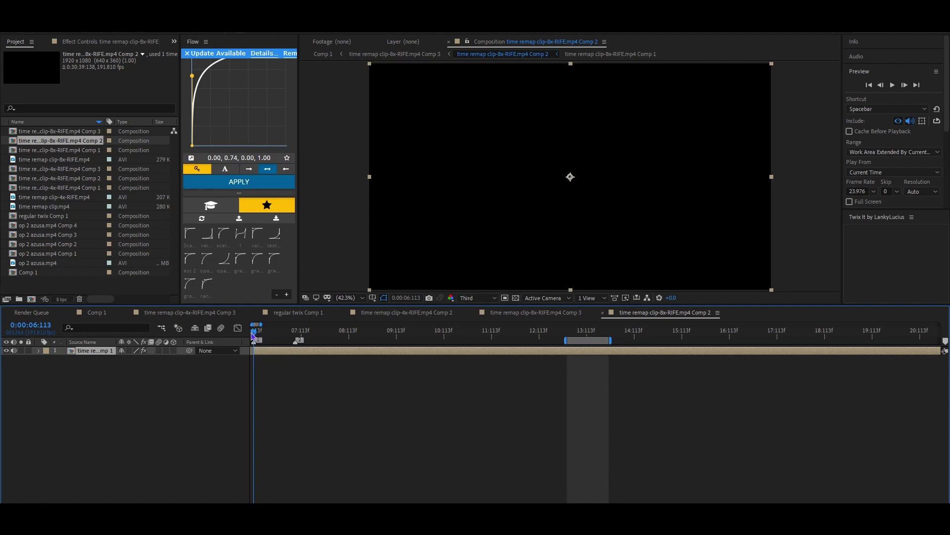
{"action": "left_click", "coordinate": [115, 41]}
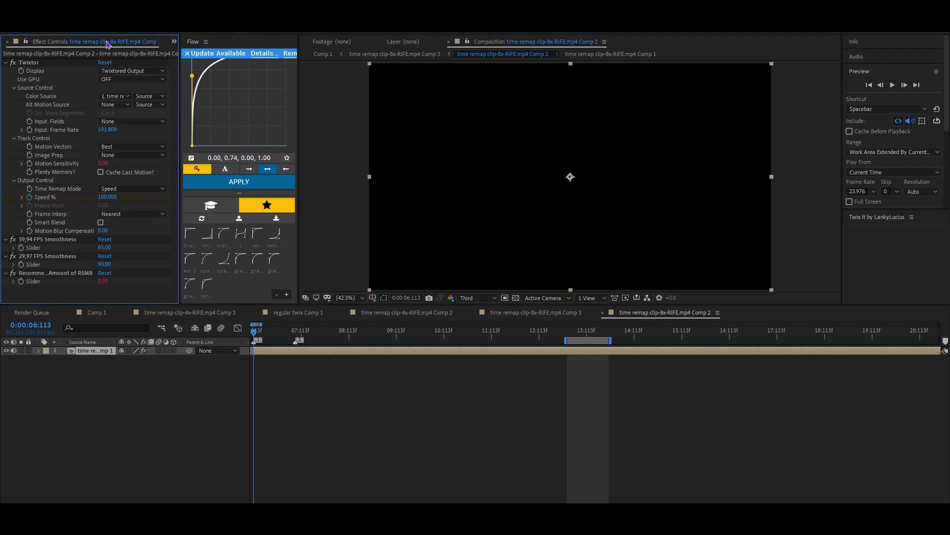
Compare the frame rates of the 4x and 8x RIFE clips with Twixtor's input frame rate.
{"action": "scroll", "coordinate": [106, 44], "scroll_direction": "up", "scroll_amount": 1}
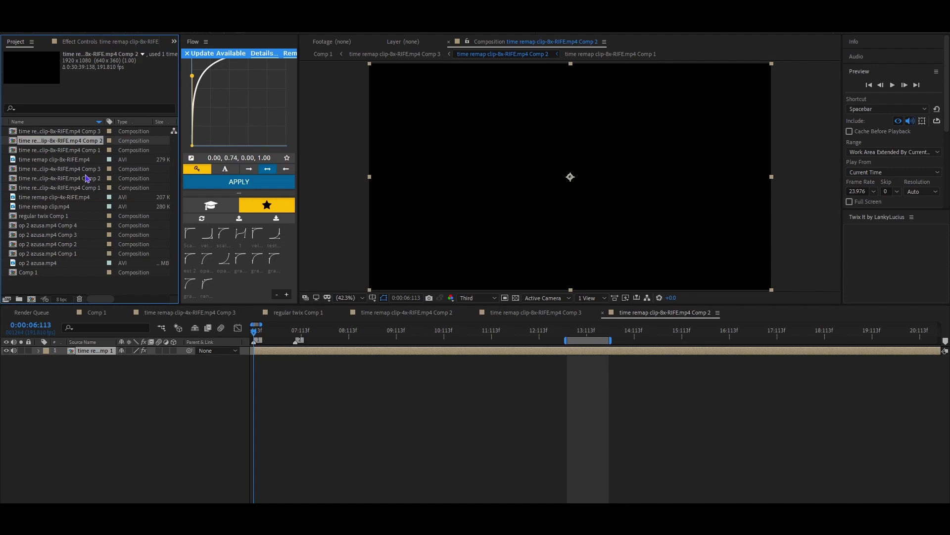
{"action": "left_click", "coordinate": [66, 198]}
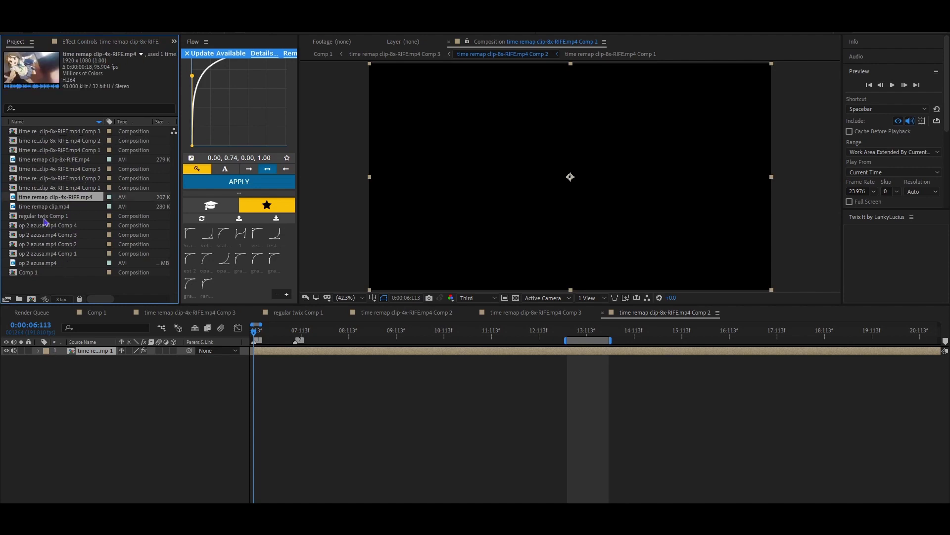
{"action": "left_click", "coordinate": [58, 161]}
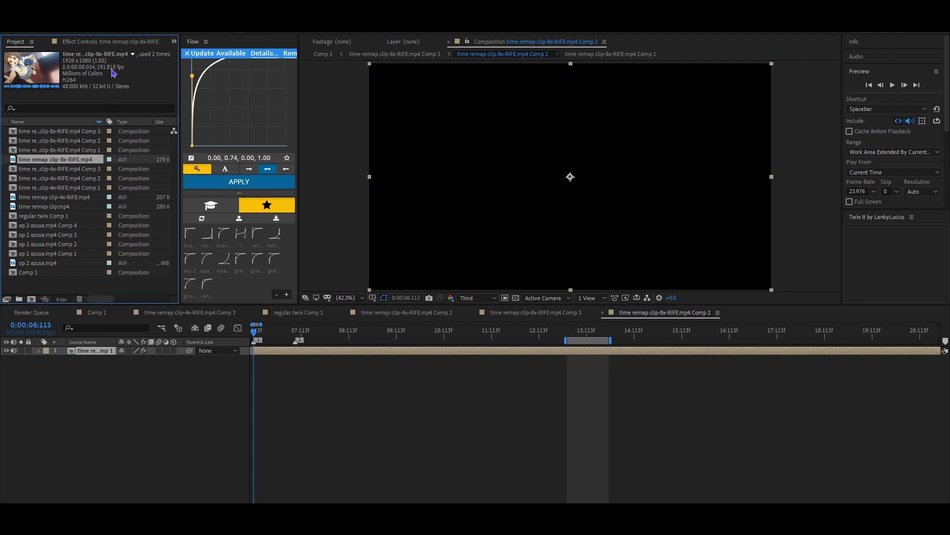
{"action": "left_click", "coordinate": [124, 47]}
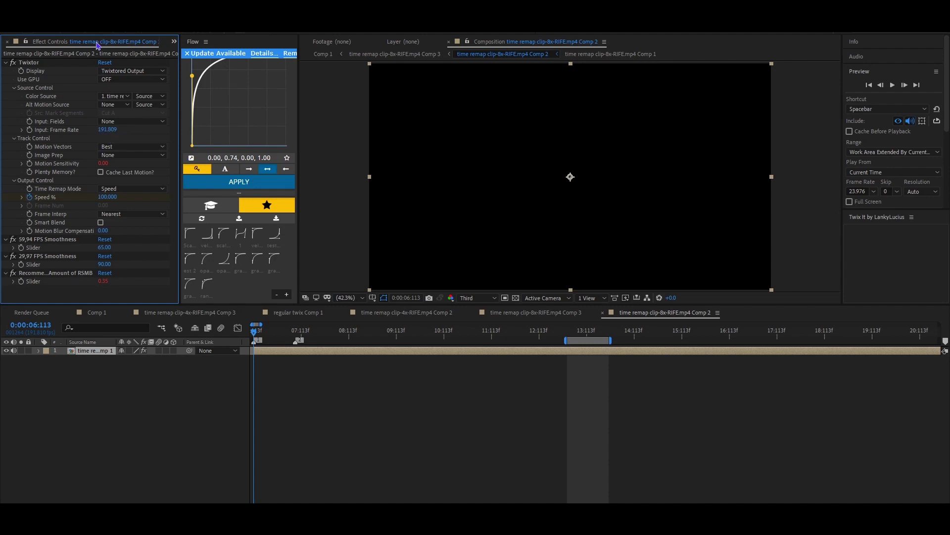
{"action": "scroll", "coordinate": [98, 46], "scroll_direction": "up", "scroll_amount": 1}
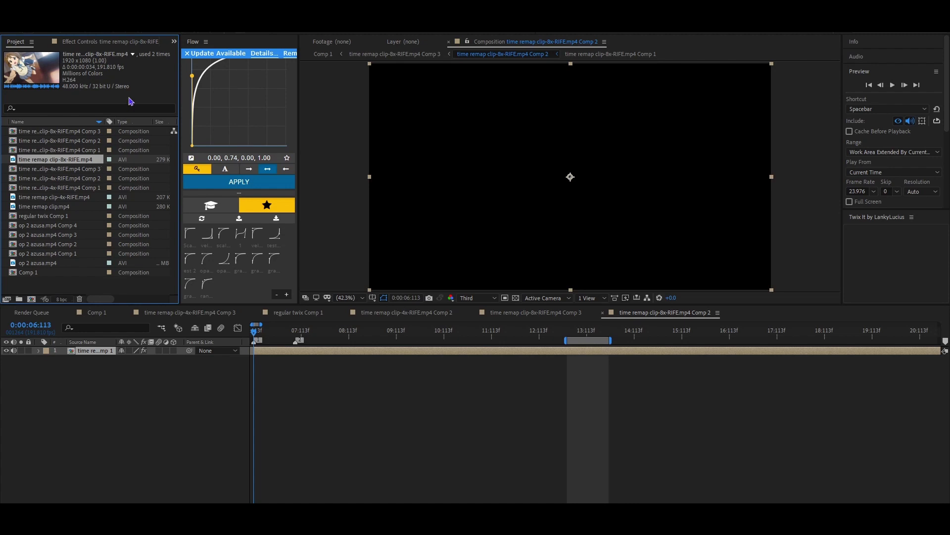
{"action": "left_click", "coordinate": [73, 200]}
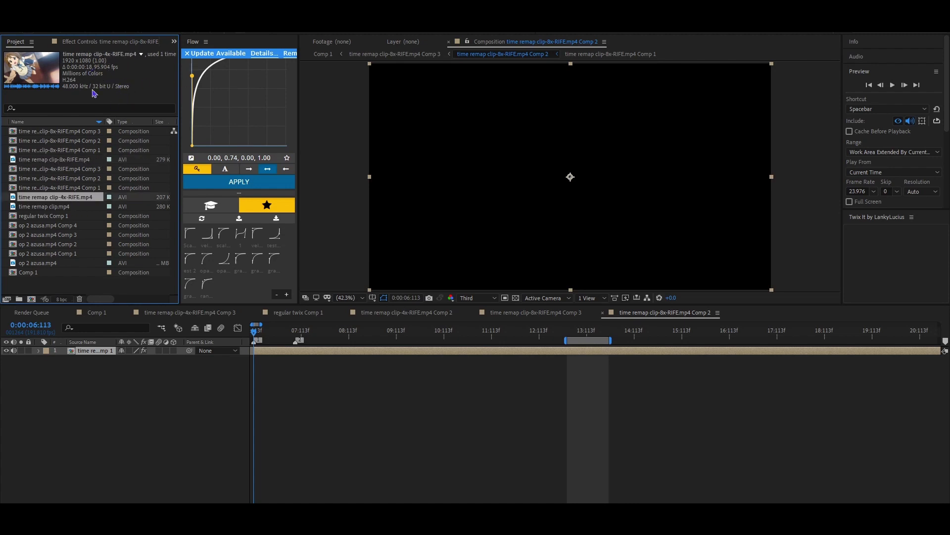
{"action": "left_click", "coordinate": [57, 160]}
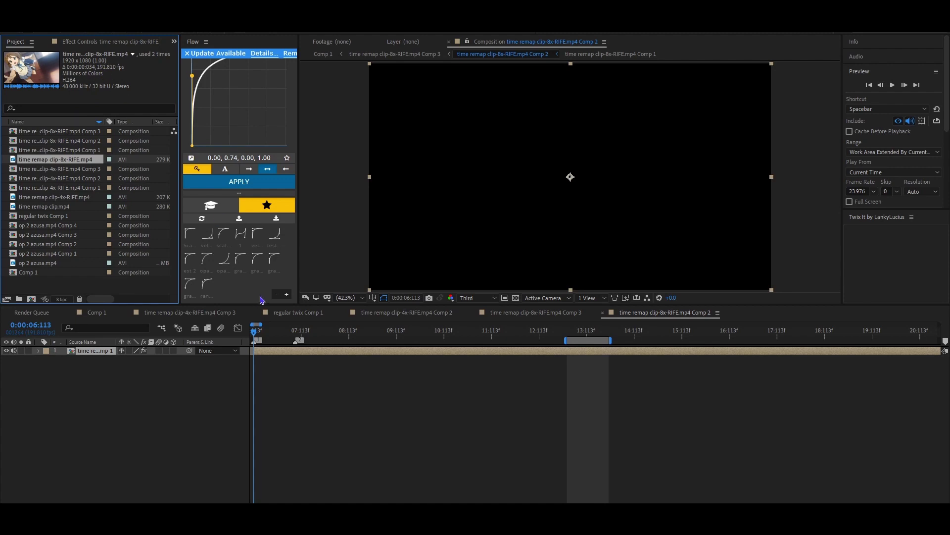
From Comp 1, reopen time remap clip-8x-RIFE.mp4 Comp 2 inside the 1.8 x8 layer and review its Twixtor input frame rate.
{"action": "left_click", "coordinate": [94, 313]}
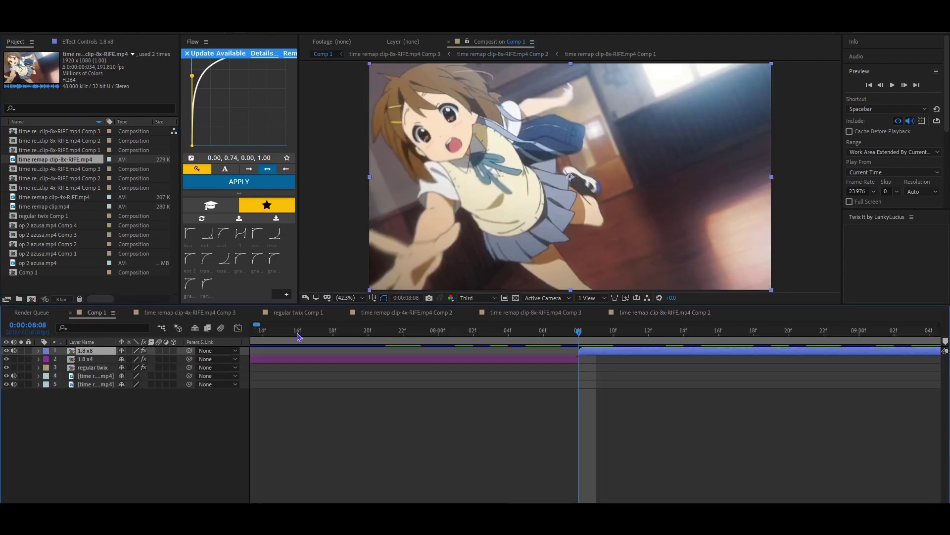
{"action": "double_click", "coordinate": [598, 355]}
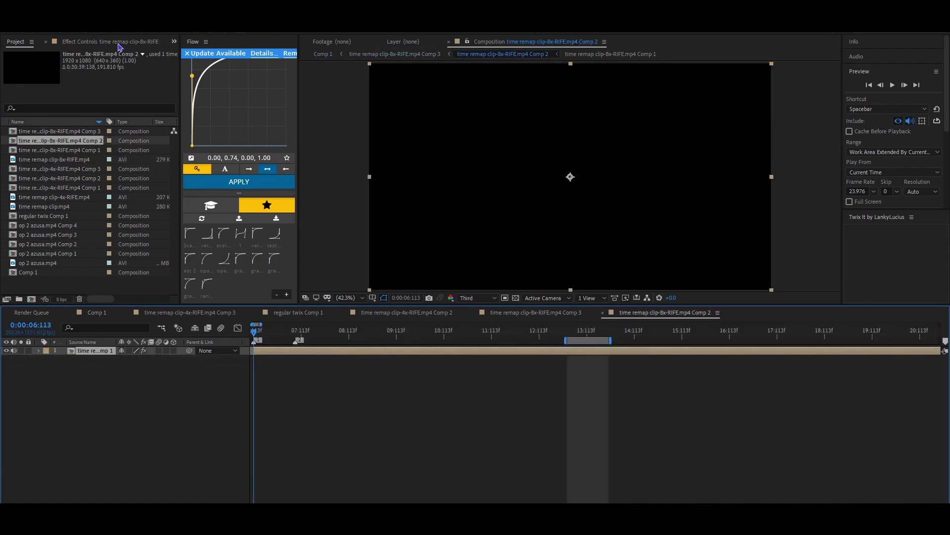
{"action": "left_click", "coordinate": [118, 43]}
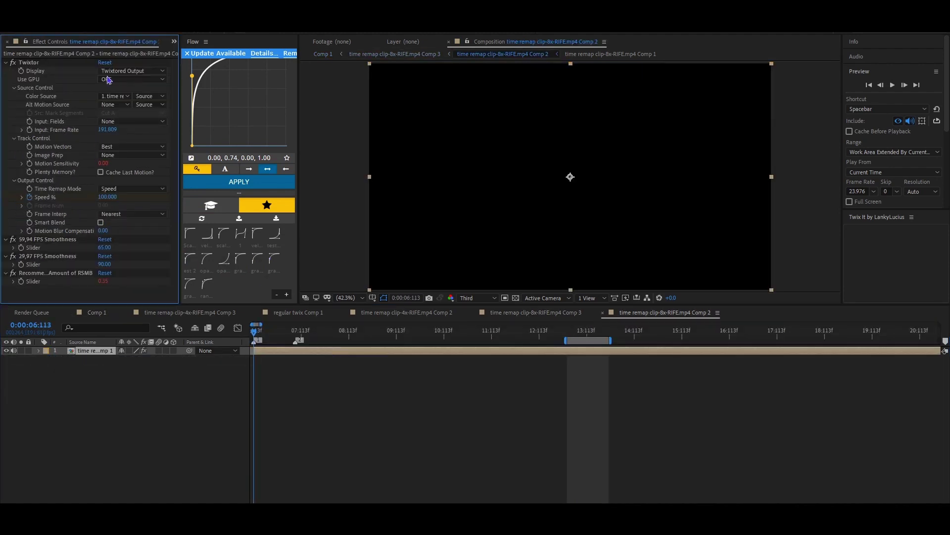
{"action": "left_click", "coordinate": [536, 316]}
{"action": "left_click", "coordinate": [617, 315]}
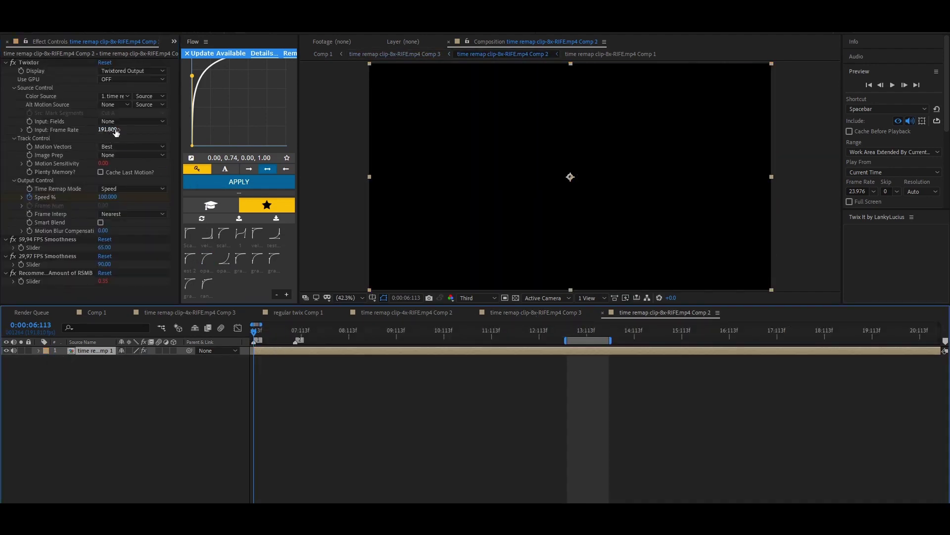
Show the Time Remap curve of the layer in time remap clip-8x-RIFE.mp4 Comp 3 in the Graph Editor and examine its easing.
{"action": "left_click", "coordinate": [508, 314]}
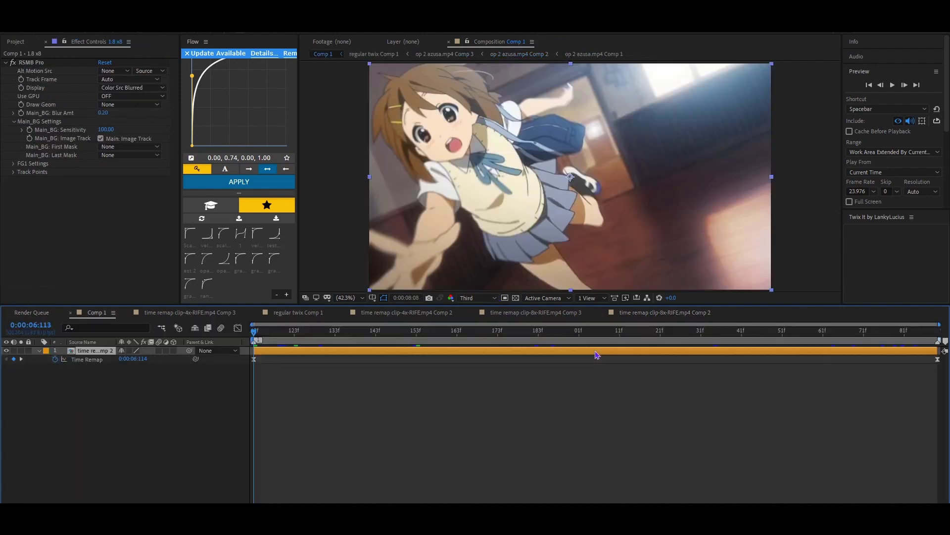
{"action": "left_click", "coordinate": [90, 361]}
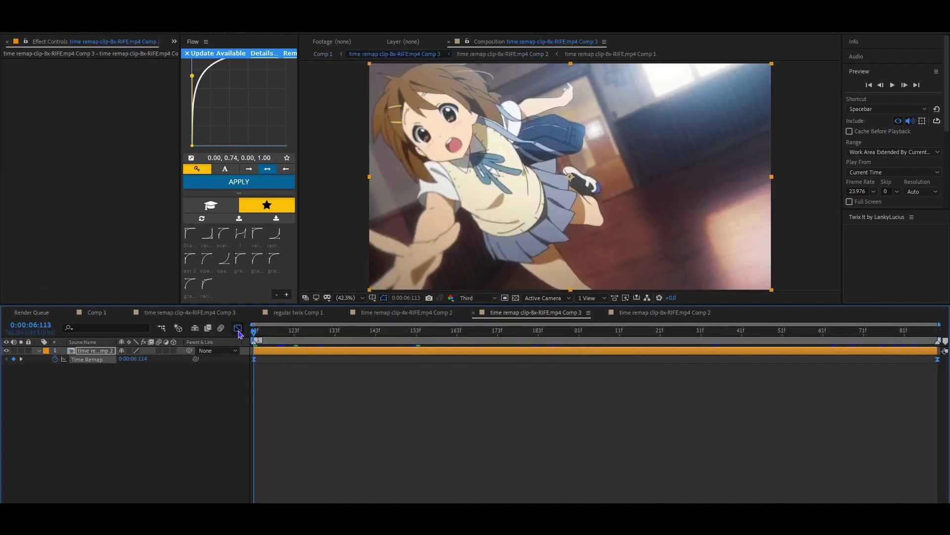
{"action": "left_click", "coordinate": [237, 328]}
{"action": "left_click", "coordinate": [254, 480]}
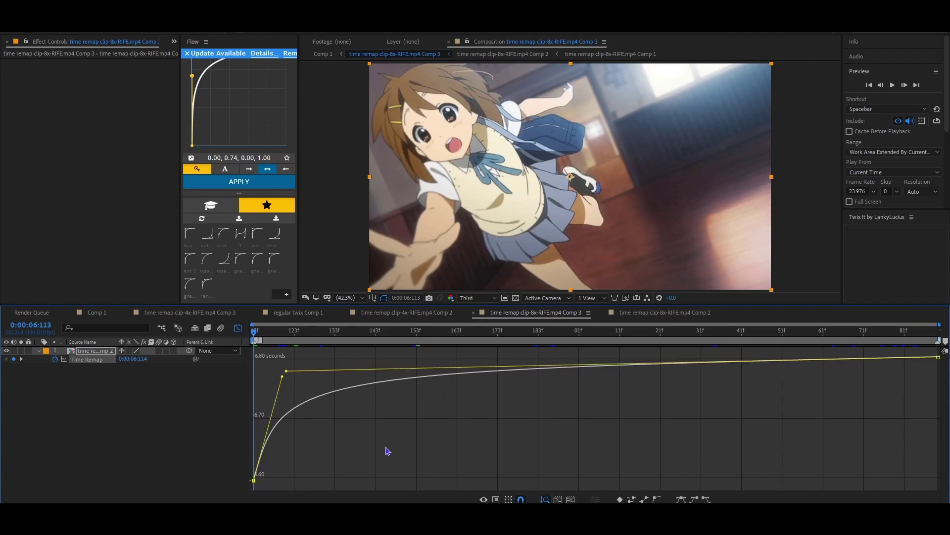
{"action": "left_click", "coordinate": [416, 446]}
{"action": "left_click_drag", "start_coordinate": [318, 450], "coordinate": [265, 492]}
Return to Comp 1, scrub through the 1.8 x4 layer to about 7:16 and select the regular twix layer for comparison.
{"action": "left_click", "coordinate": [97, 312]}
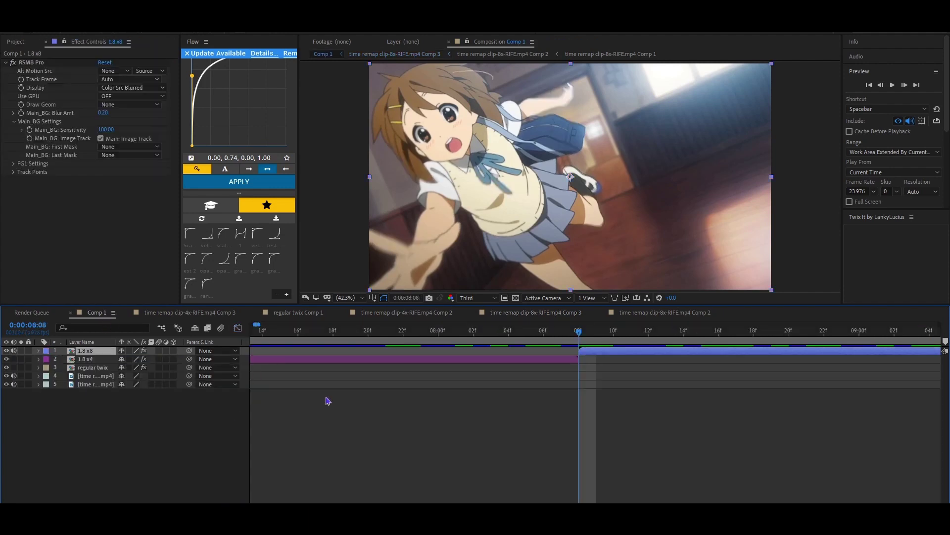
{"action": "left_click", "coordinate": [653, 401]}
{"action": "scroll", "coordinate": [653, 401], "scroll_direction": "down", "scroll_amount": 5}
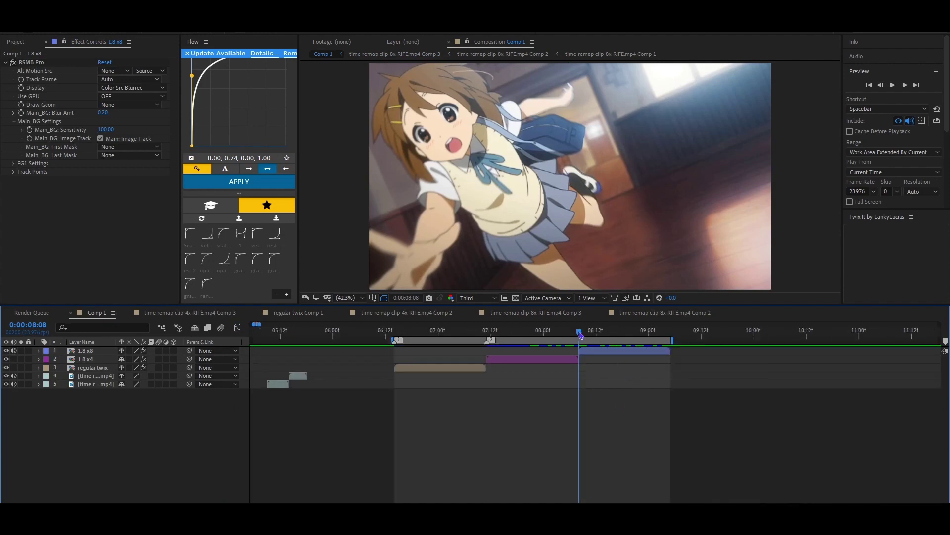
{"action": "left_click_drag", "start_coordinate": [582, 335], "coordinate": [514, 355]}
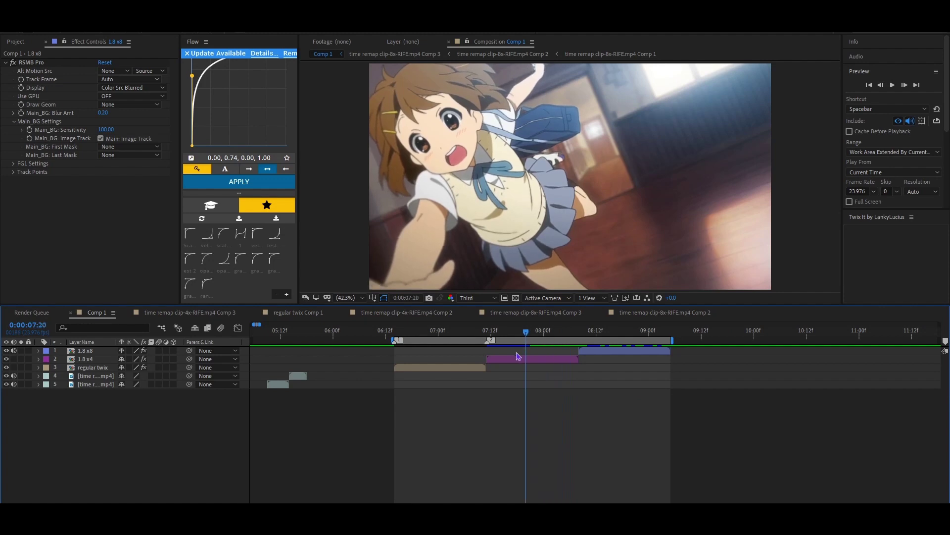
{"action": "left_click", "coordinate": [569, 358]}
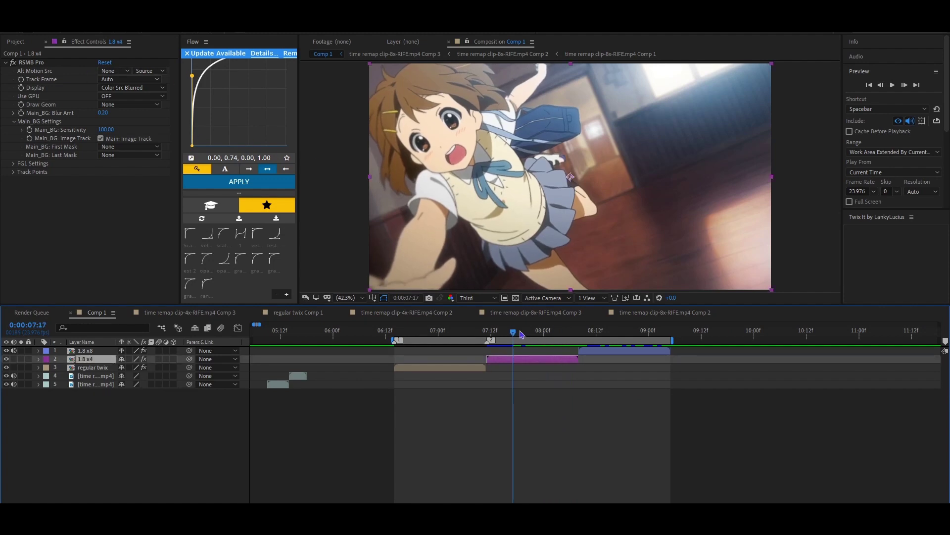
{"action": "left_click_drag", "start_coordinate": [519, 334], "coordinate": [508, 368]}
{"action": "left_click", "coordinate": [472, 369]}
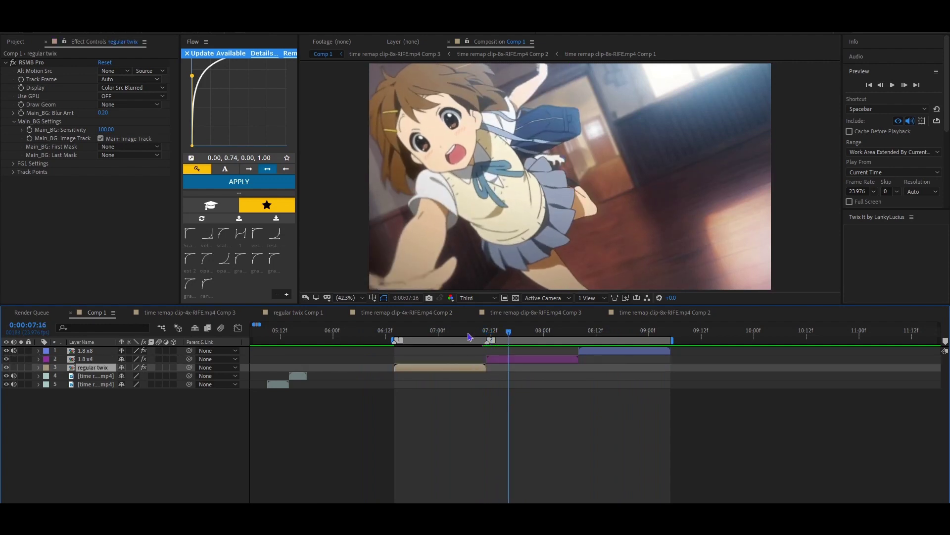
Scrub between the 1.8 x4 and 1.8 x8 layers to compare their smoothness, finishing at 8:08 at the start of 1.8 x8.
{"action": "left_click_drag", "start_coordinate": [465, 334], "coordinate": [603, 346]}
{"action": "left_click", "coordinate": [560, 350]}
{"action": "left_click", "coordinate": [611, 353]}
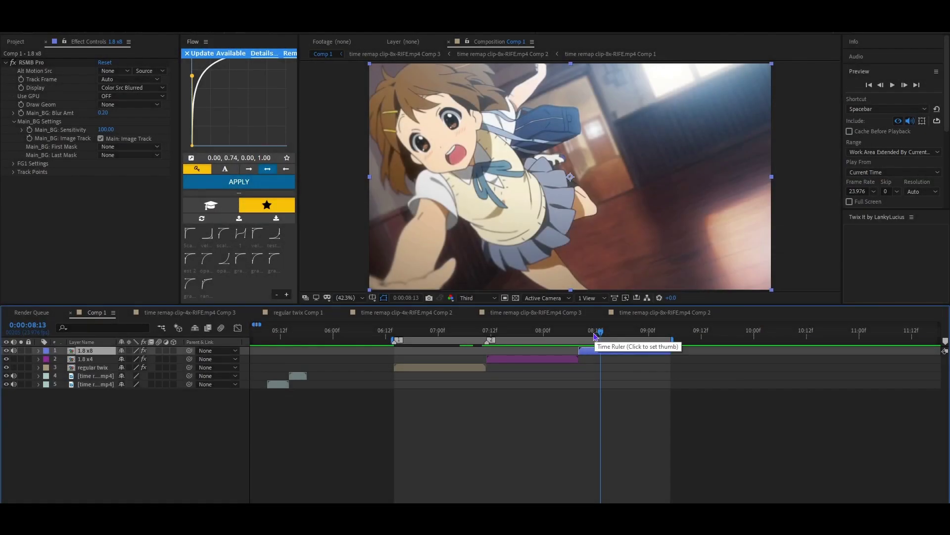
{"action": "left_click_drag", "start_coordinate": [595, 337], "coordinate": [542, 365]}
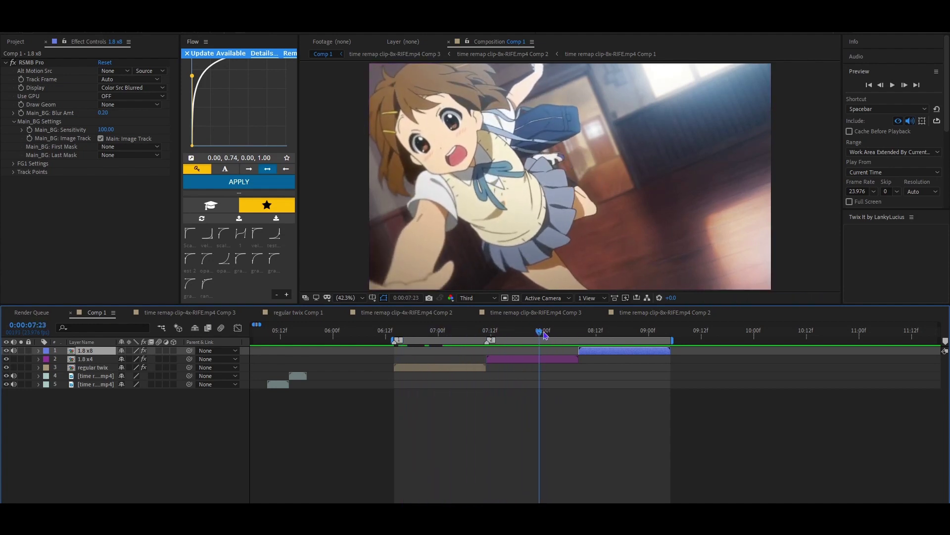
{"action": "left_click_drag", "start_coordinate": [545, 335], "coordinate": [530, 357]}
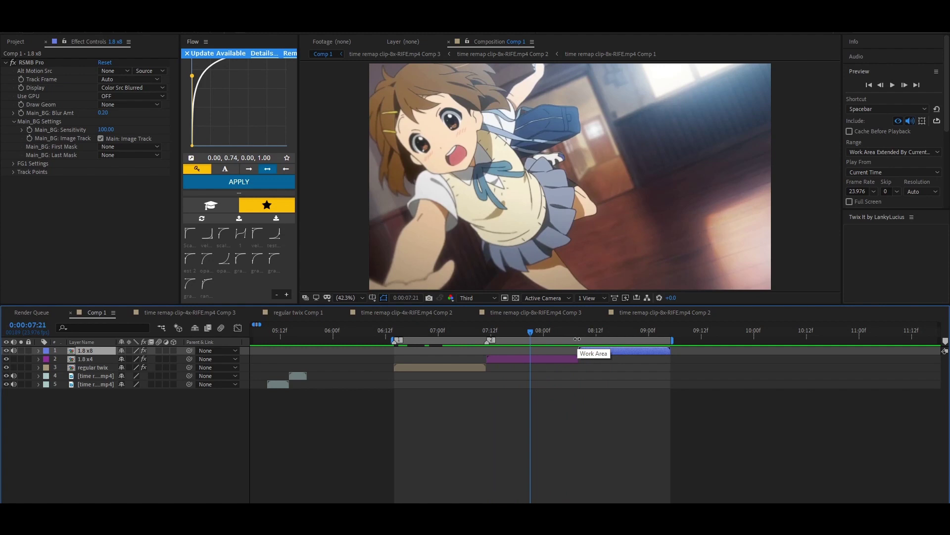
{"action": "left_click_drag", "start_coordinate": [530, 354], "coordinate": [618, 363]}
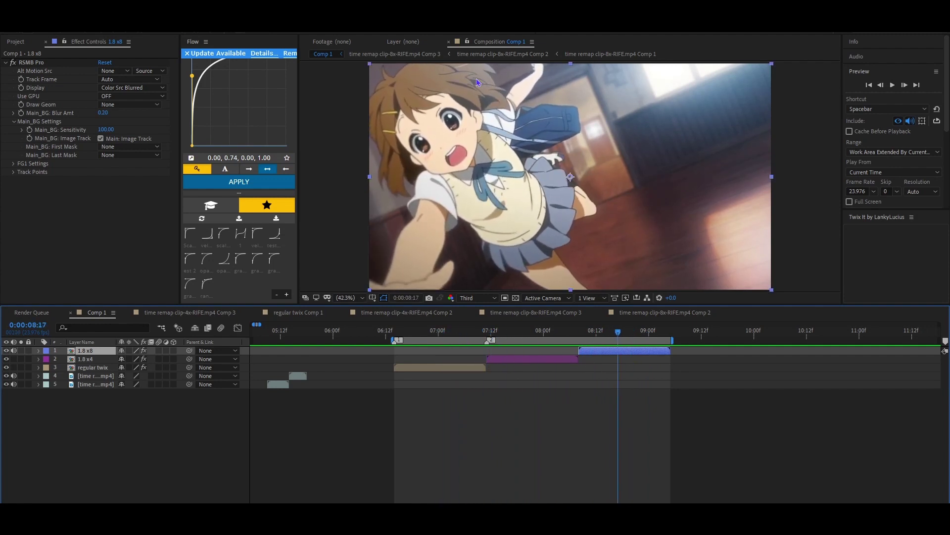
{"action": "left_click_drag", "start_coordinate": [618, 333], "coordinate": [579, 357]}
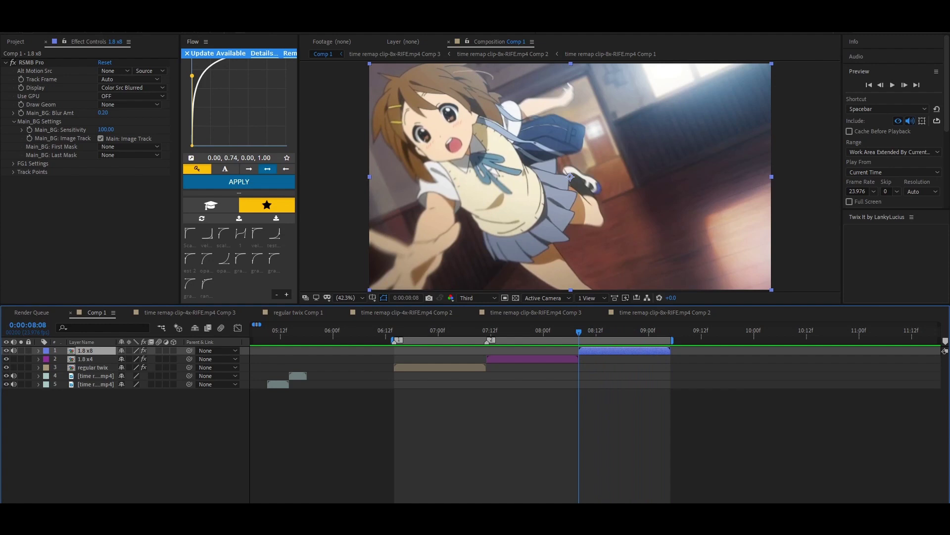